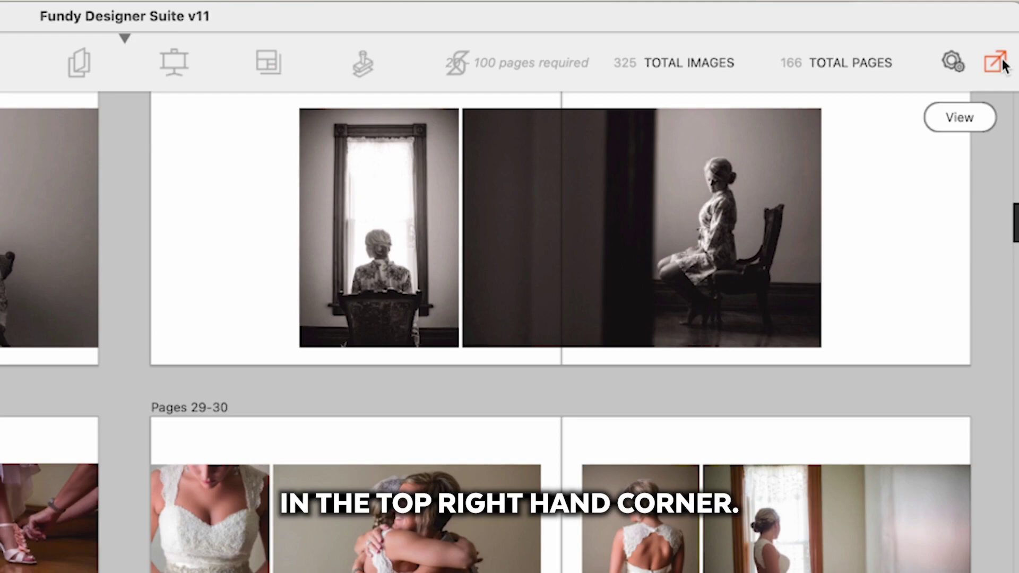
Open the export menu showing Order Direct From Lab and Export for Print
left_click(997, 63)
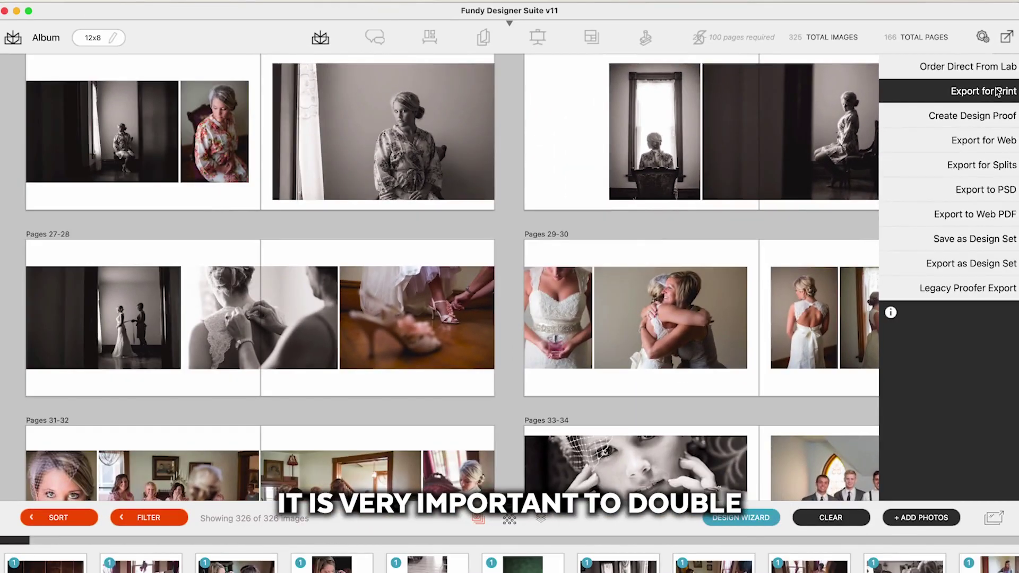
Open spread 29-30 full width and swap the hug photo with the bride's dress photo
double_click(719, 286)
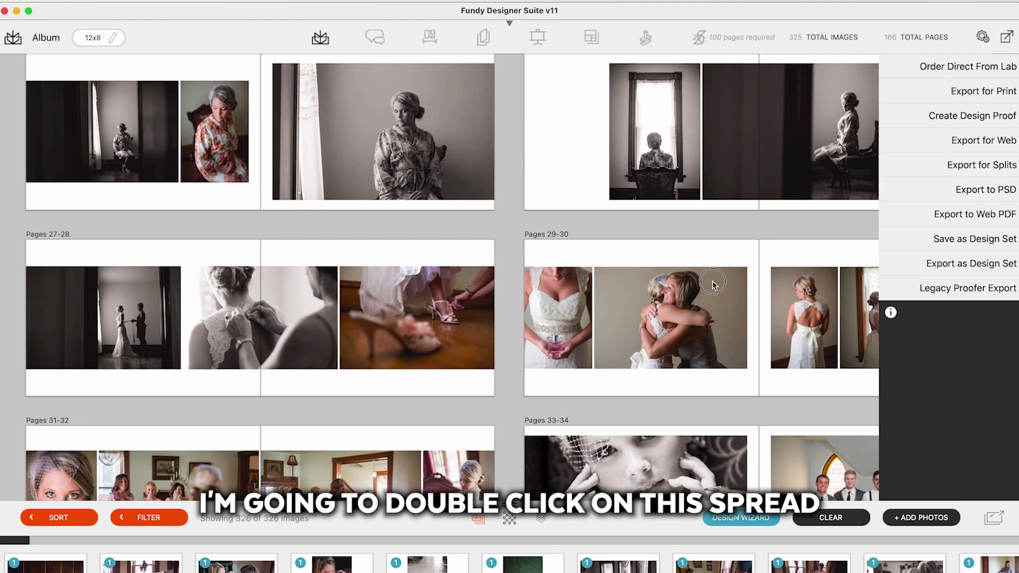
left_click(1007, 37)
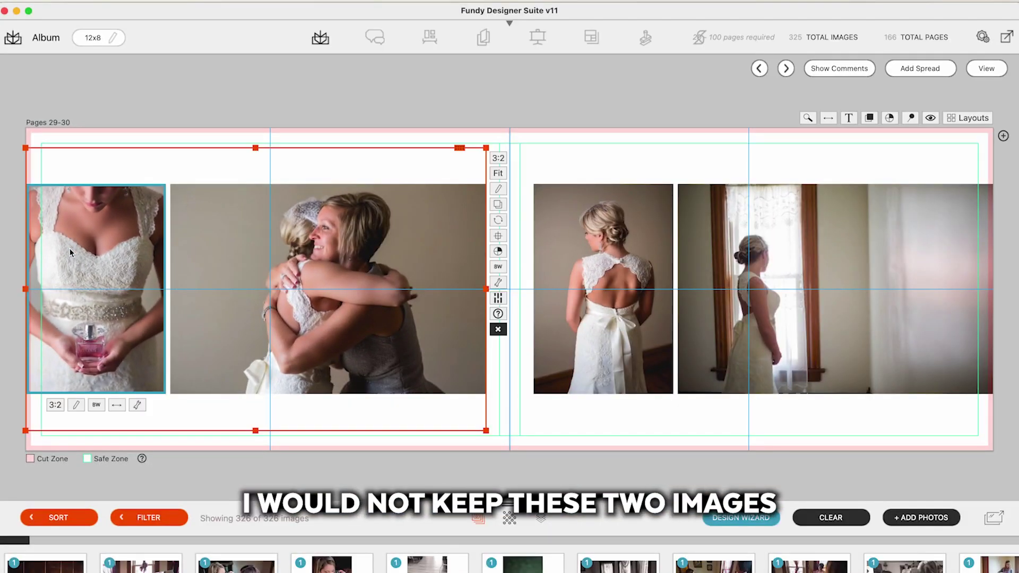
left_click_drag(206, 252, 123, 251)
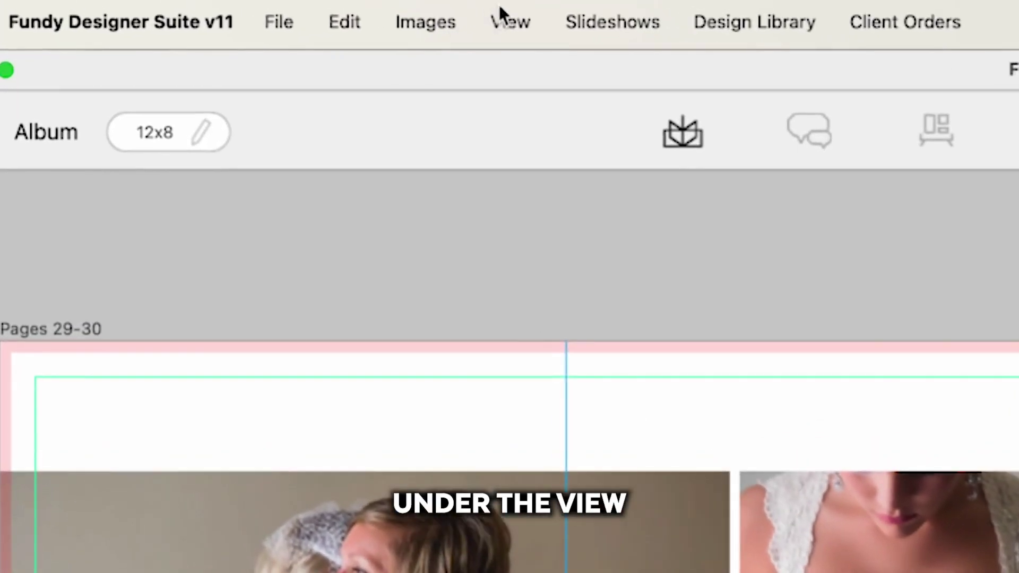
Turn on the cut zone, safe zone and grid guides on the spread
left_click(501, 13)
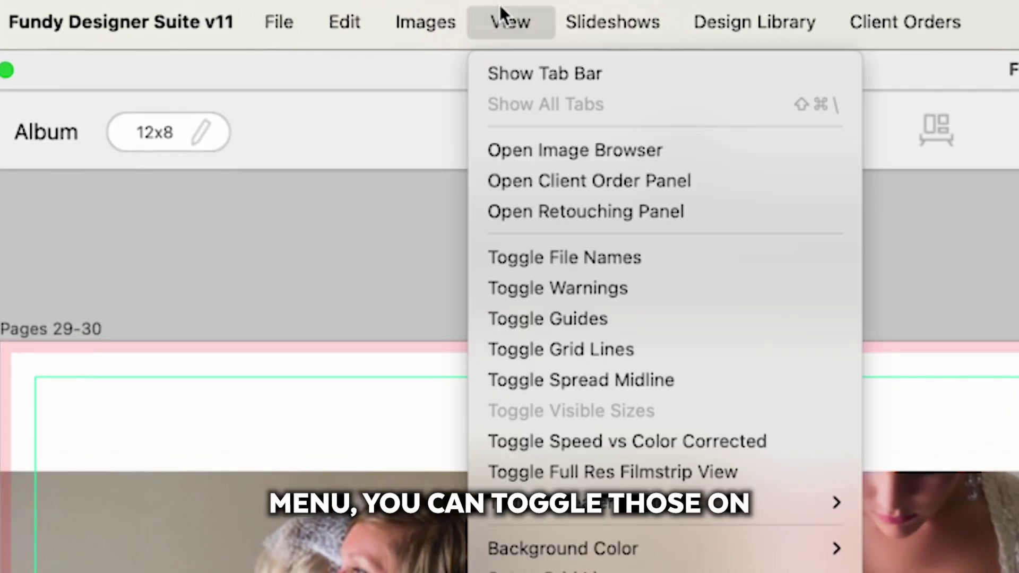
left_click(497, 18)
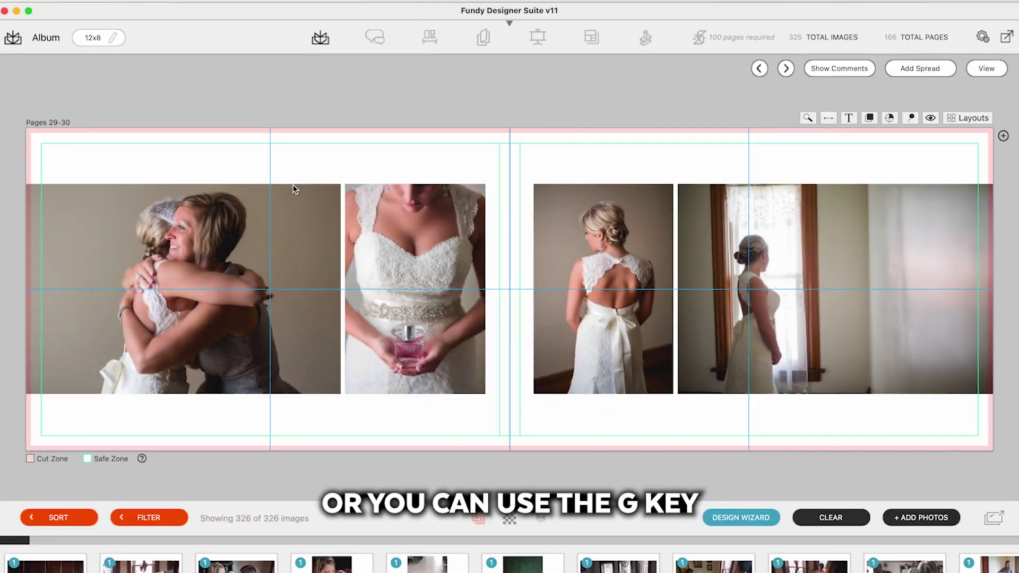
key("g")
key("g")
key("g")
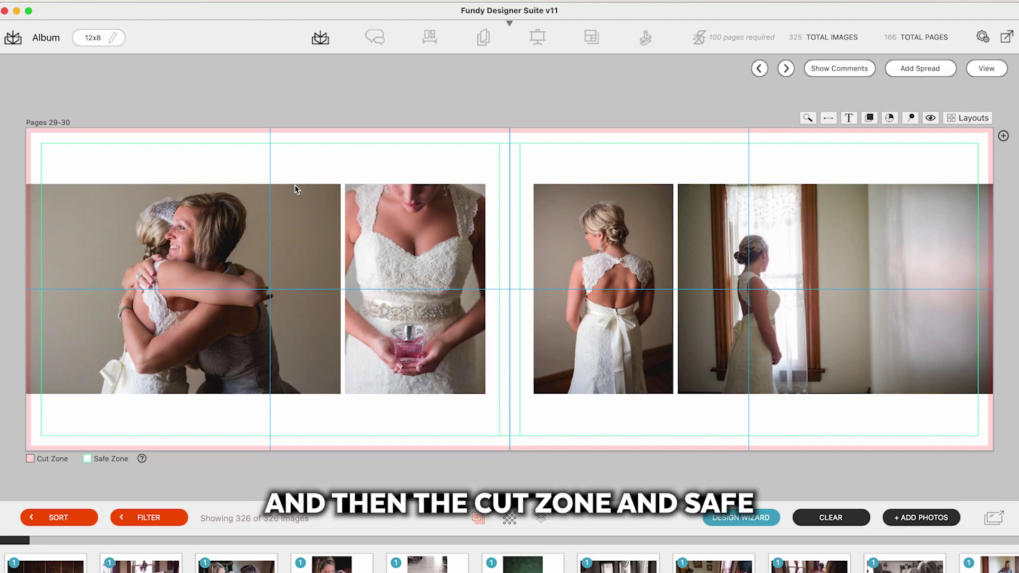
Open Room 6 of the Wall Art gallery with size labels and bars hidden
left_click(431, 36)
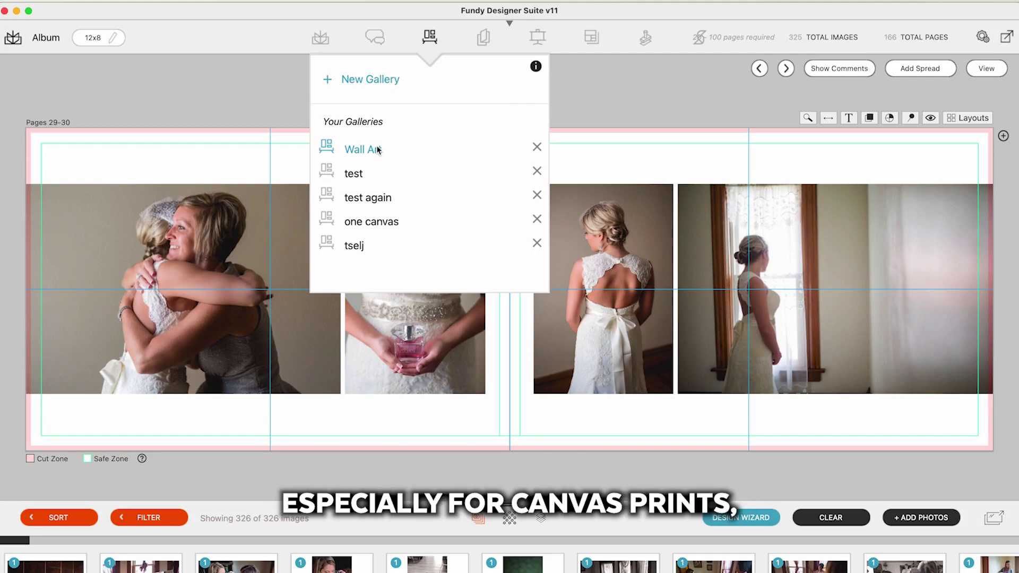
left_click(378, 150)
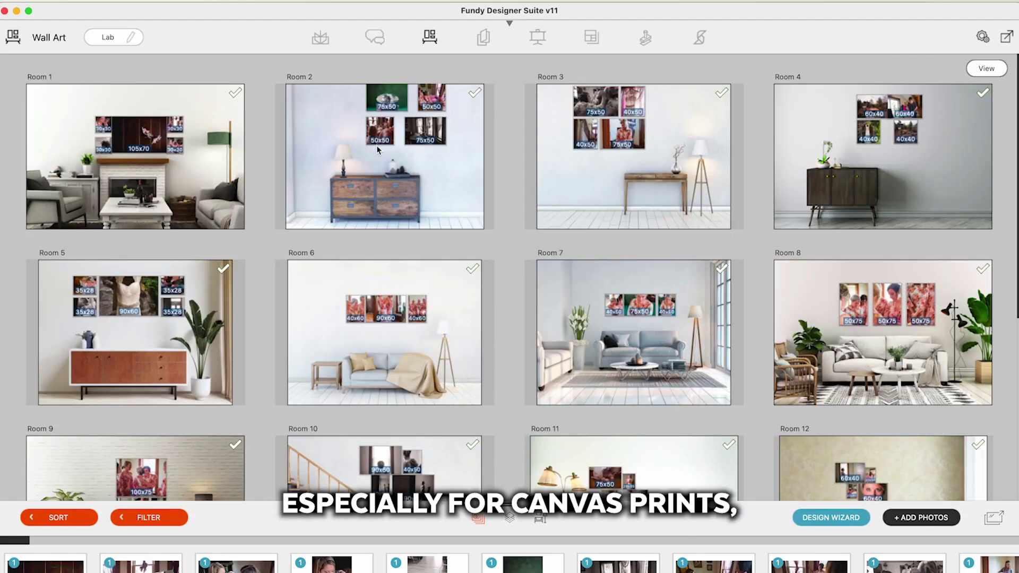
mouse_move(402, 273)
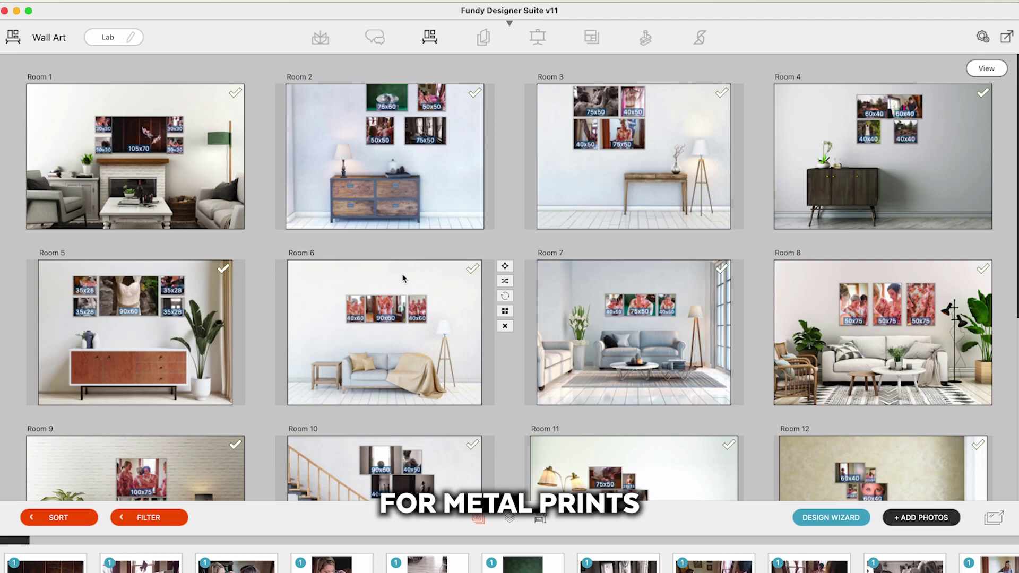
double_click(369, 273)
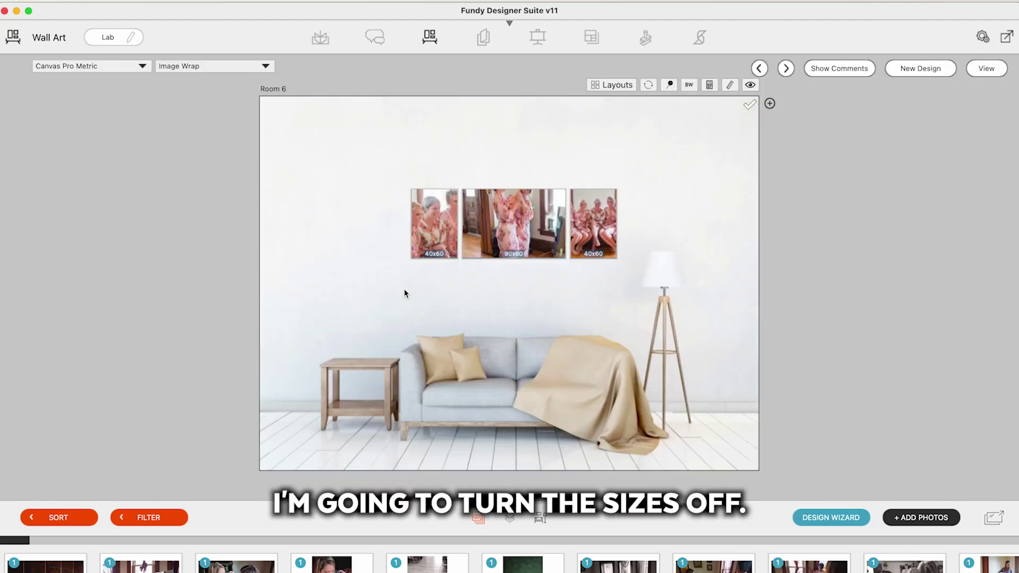
key("s")
left_click(510, 23)
left_click(510, 520)
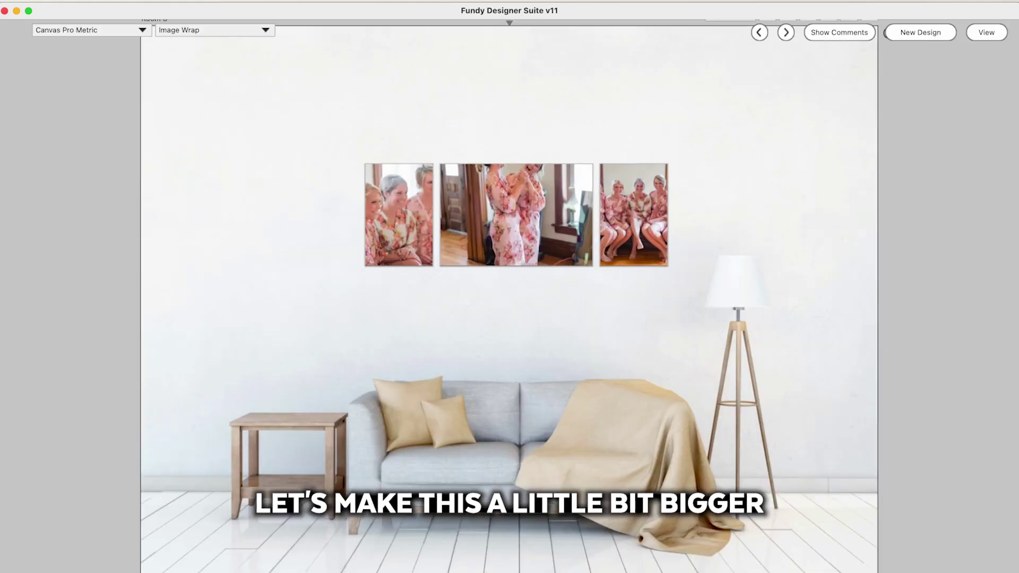
Shift the left print's photo in its frame and set the prints to Canvas Plus
left_click(537, 225)
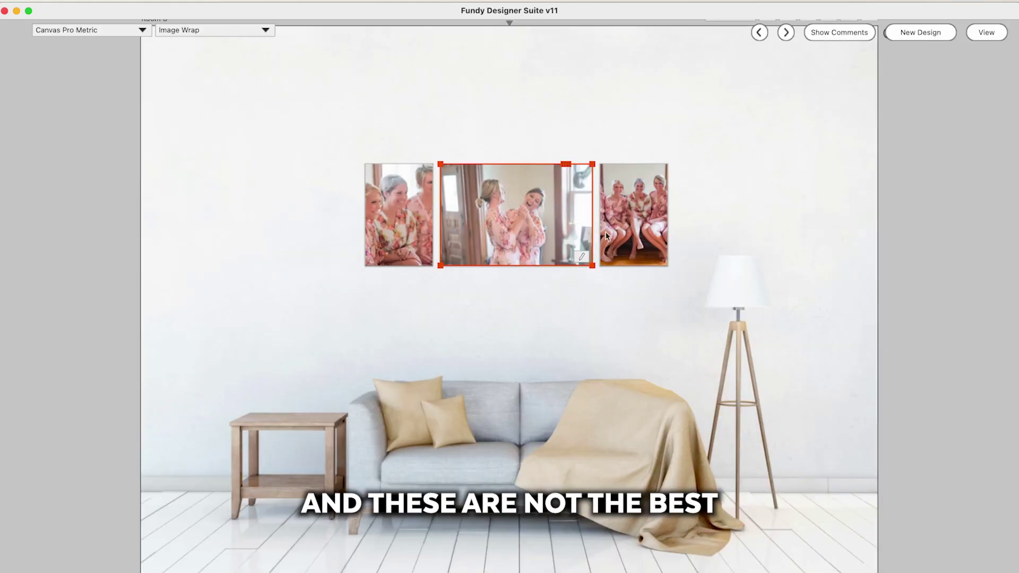
left_click(646, 214)
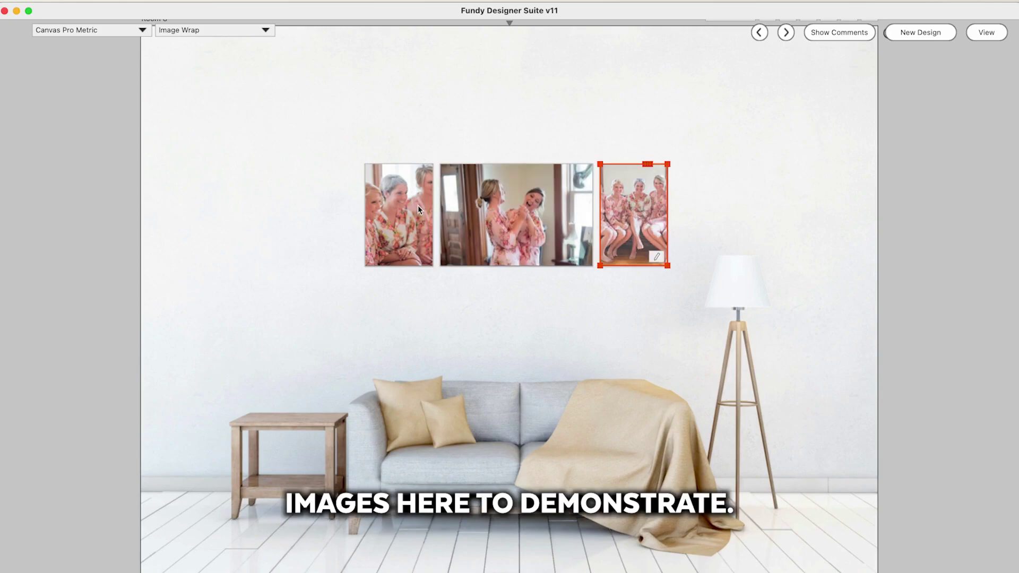
left_click_drag(418, 206, 412, 212)
left_click(637, 204)
left_click(106, 30)
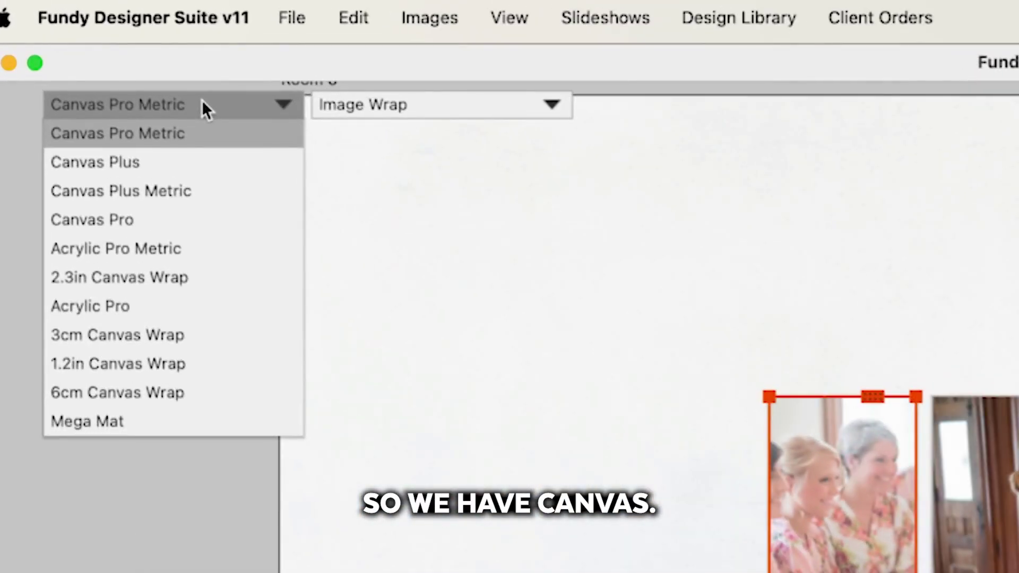
left_click(85, 58)
left_click(285, 146)
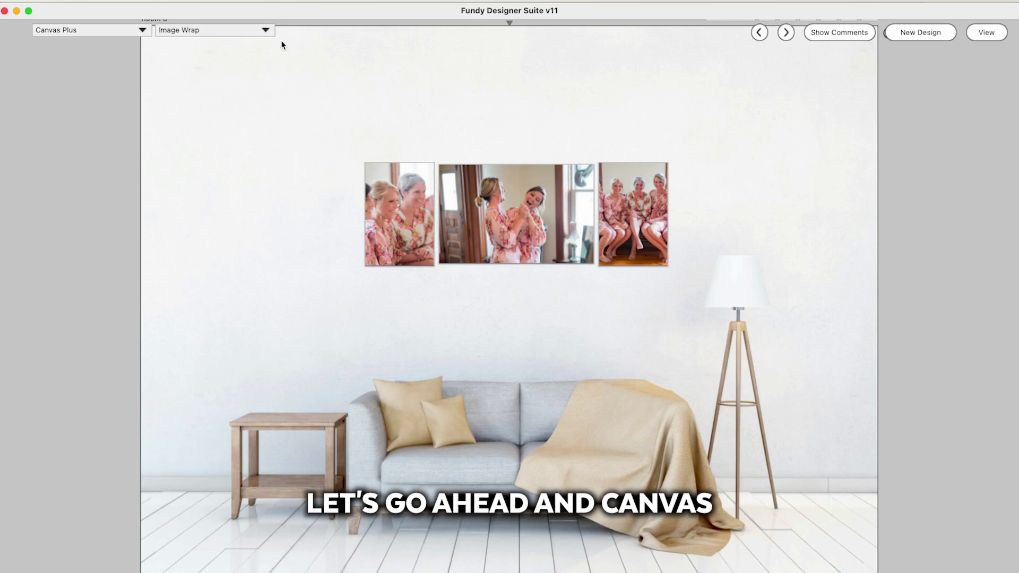
Pan the left print's photo right within its canvas frame
double_click(409, 202)
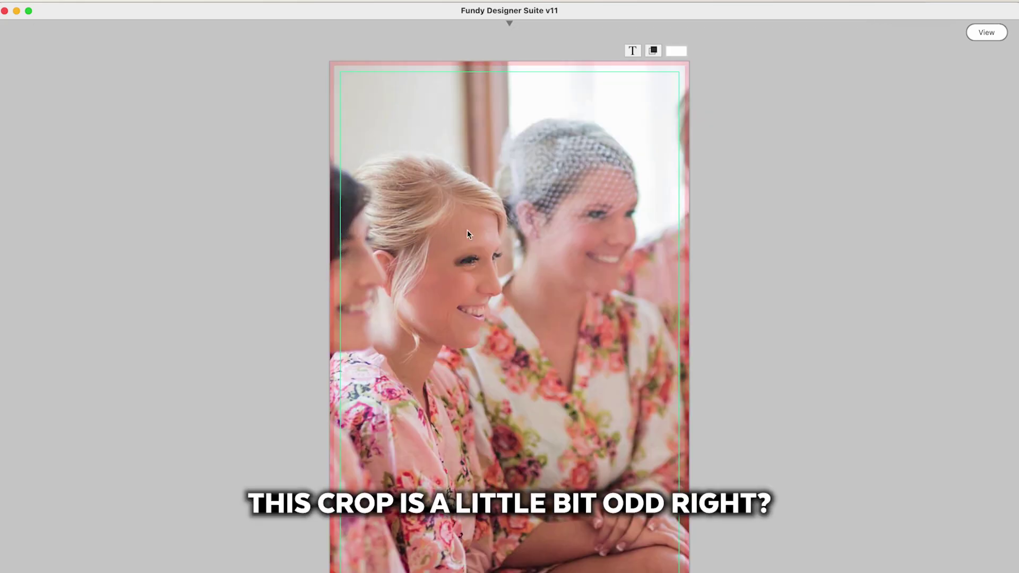
left_click_drag(479, 230, 520, 233)
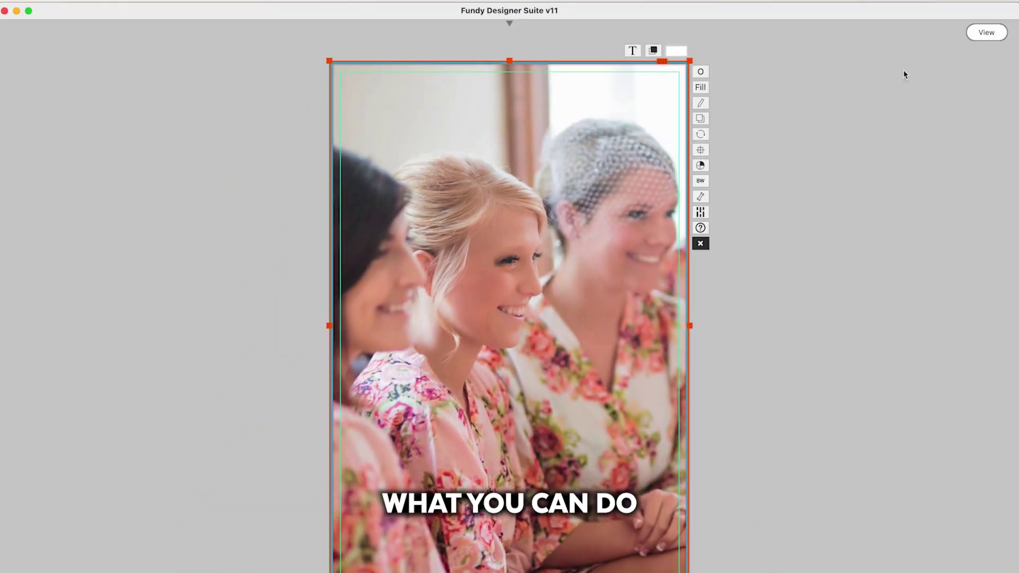
left_click(983, 33)
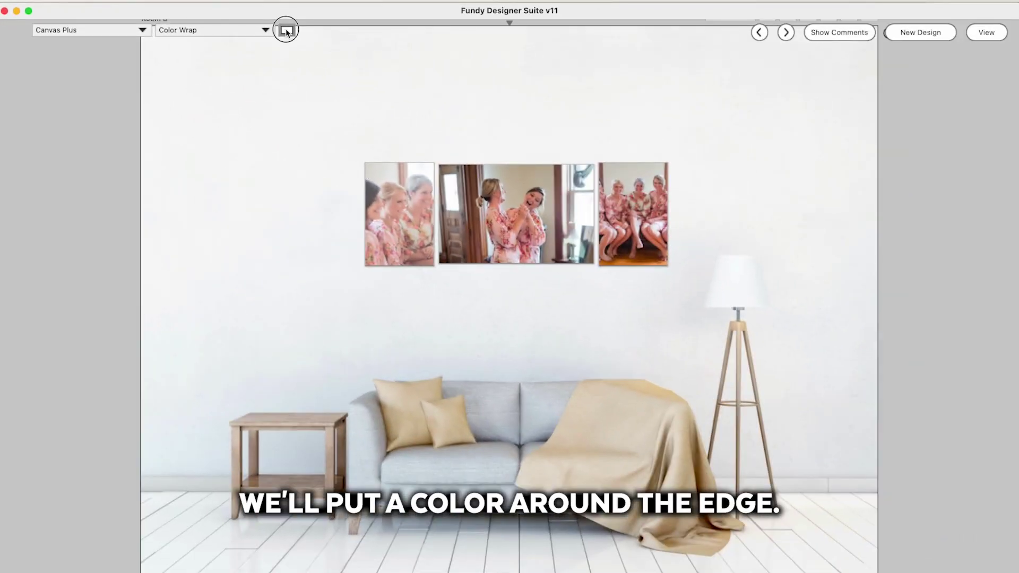
Give the canvas edges a grey Color Wrap from the Colors Pencils swatches
left_click(287, 31)
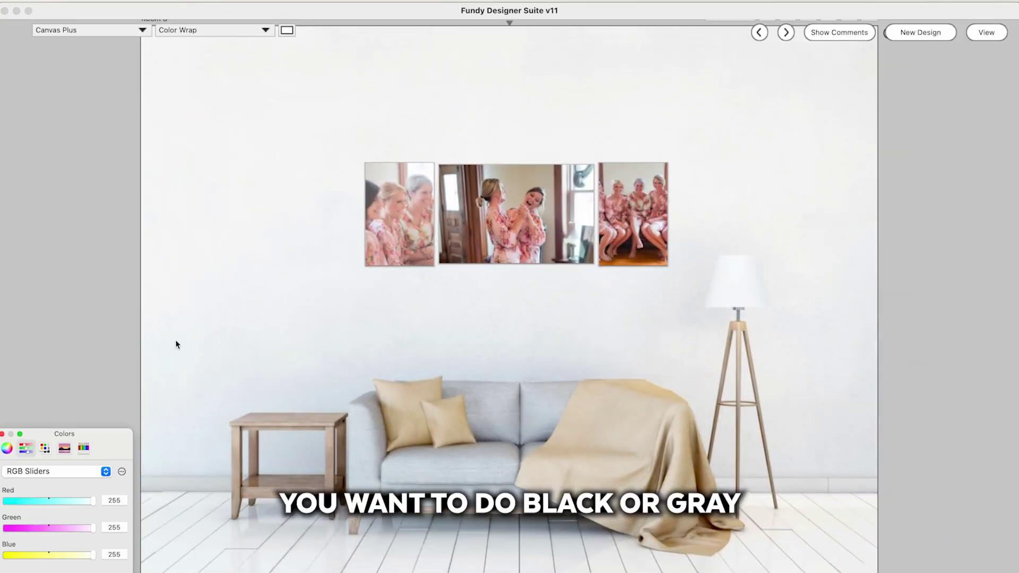
left_click(83, 448)
left_click(104, 499)
left_click(93, 496)
left_click(384, 231)
Set the first print's edge colour to the robe's pink sampled from the photo
double_click(384, 231)
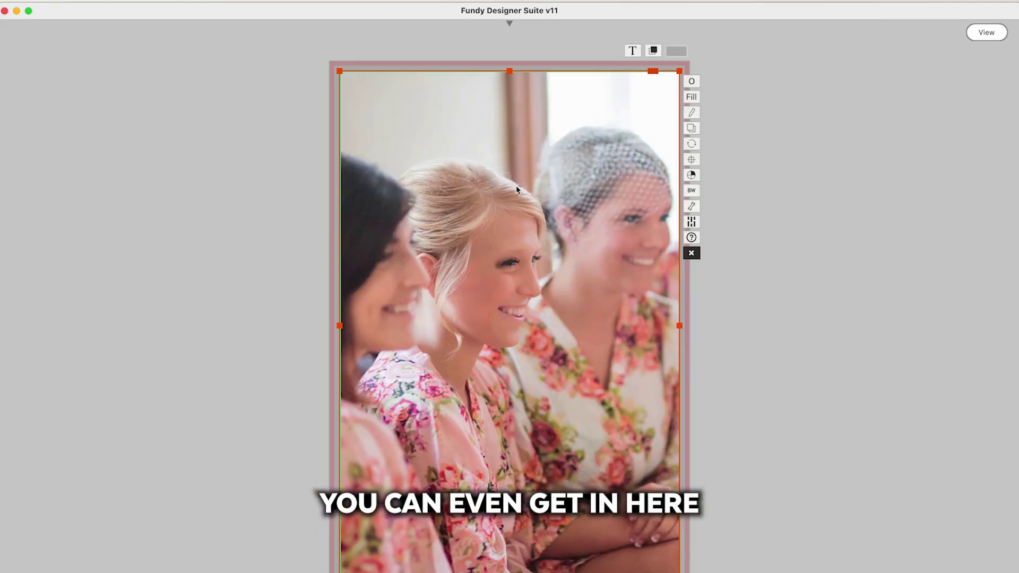
left_click(678, 51)
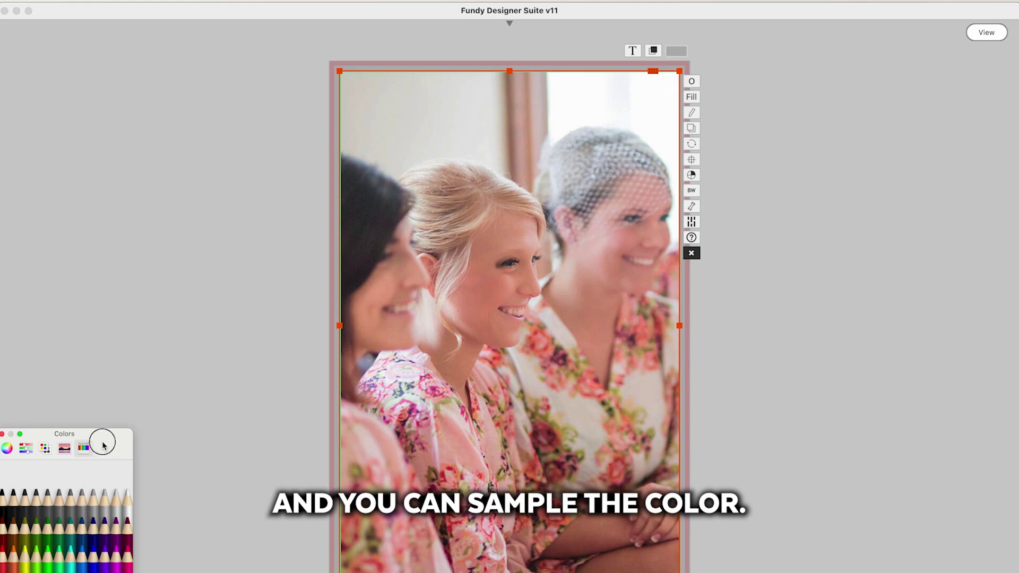
left_click_drag(107, 436, 189, 357)
left_click(110, 553)
left_click(415, 460)
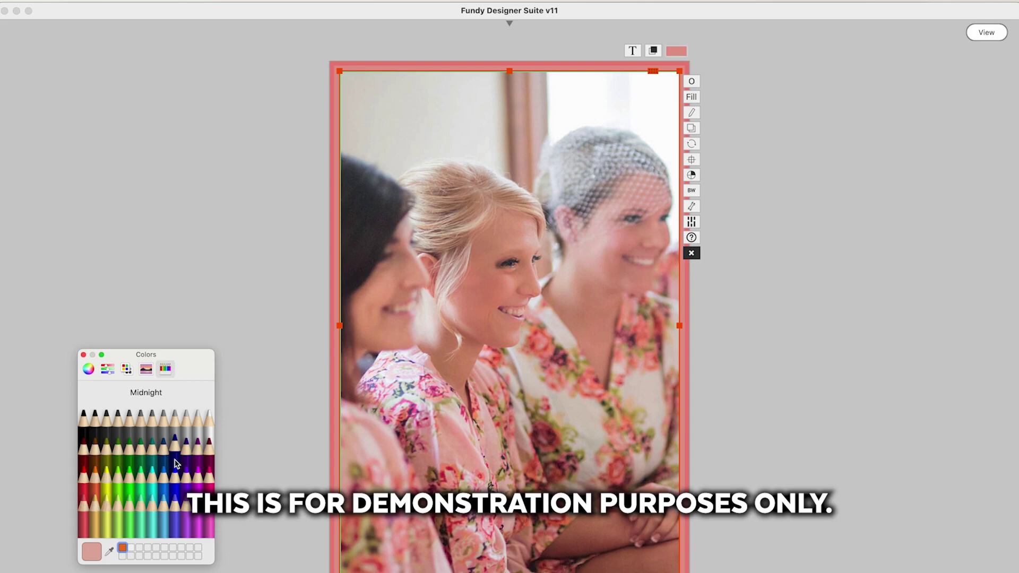
left_click(84, 355)
left_click(259, 354)
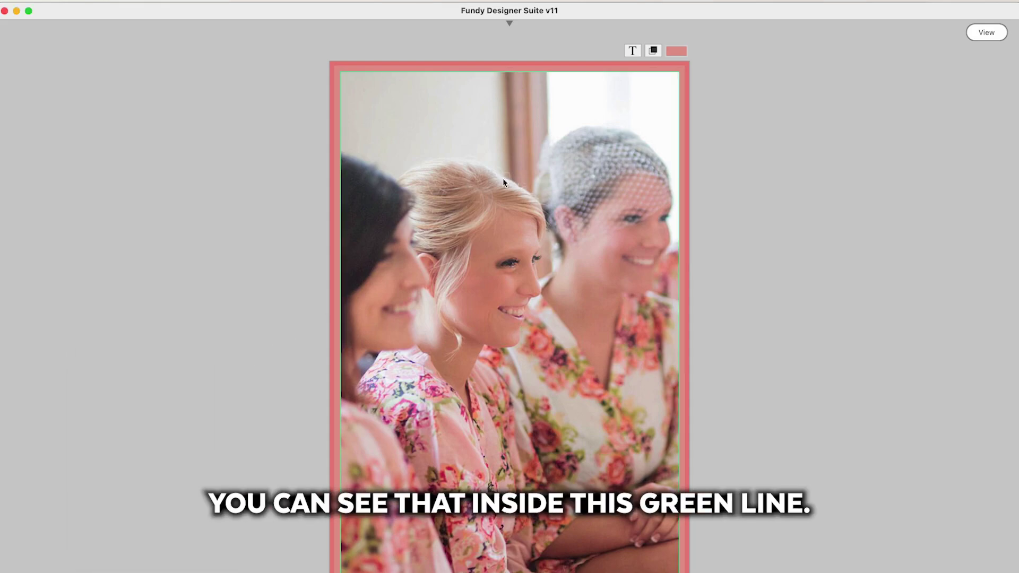
key("super+apostrophe")
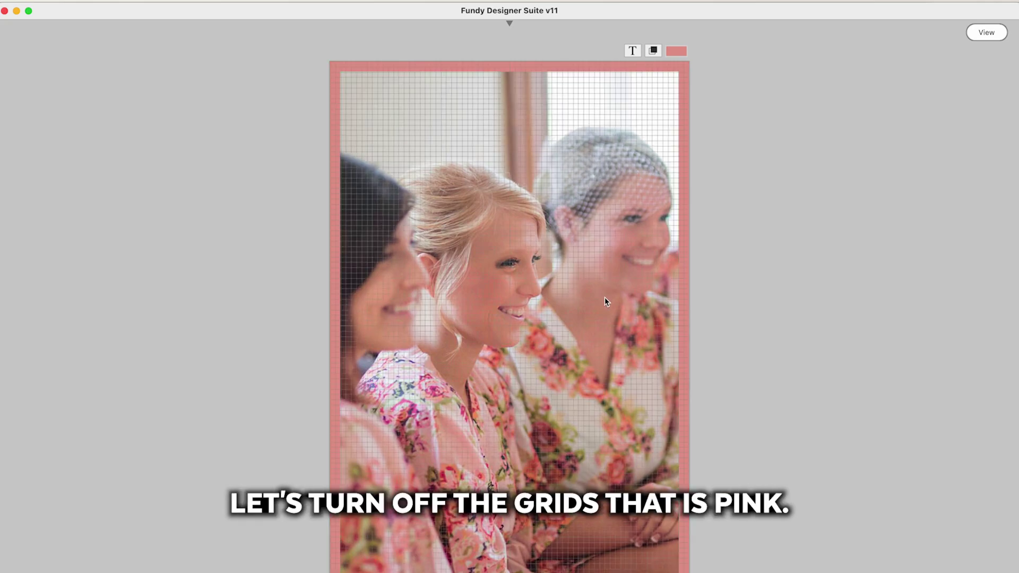
key("super+apostrophe")
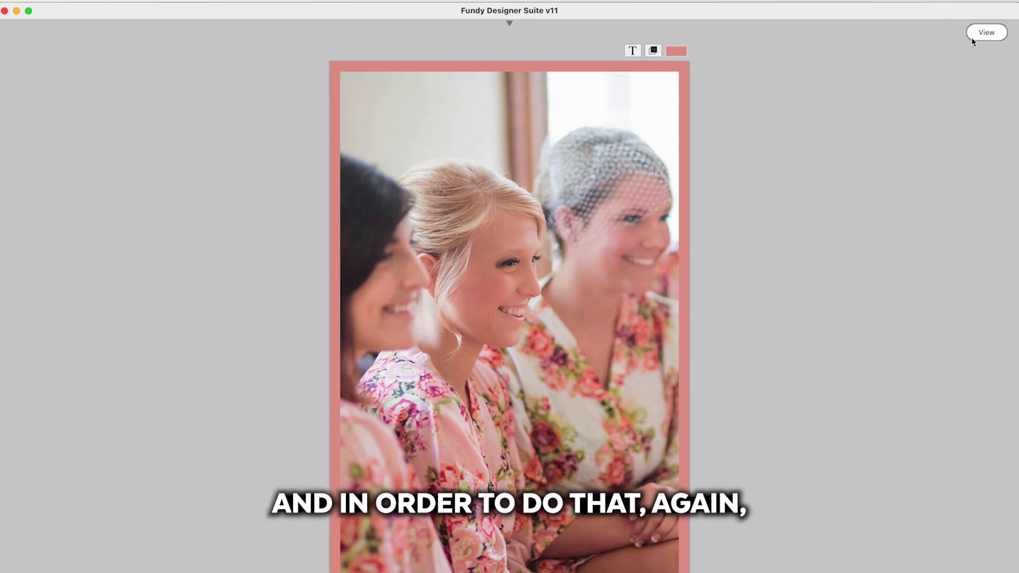
Switch the room's canvas edges to Image Wrap and return to the planner grid
left_click(986, 33)
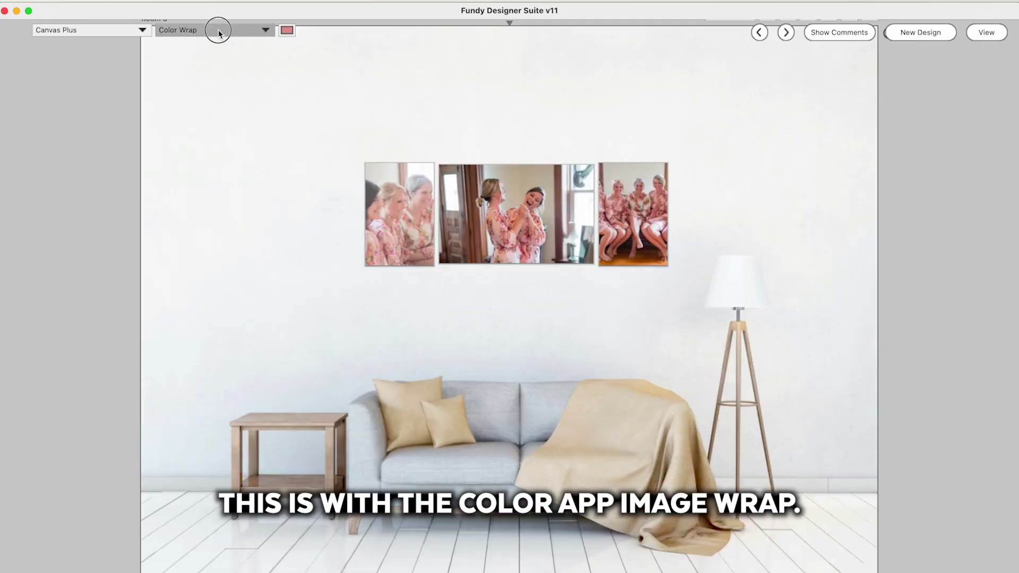
left_click(220, 31)
left_click(218, 40)
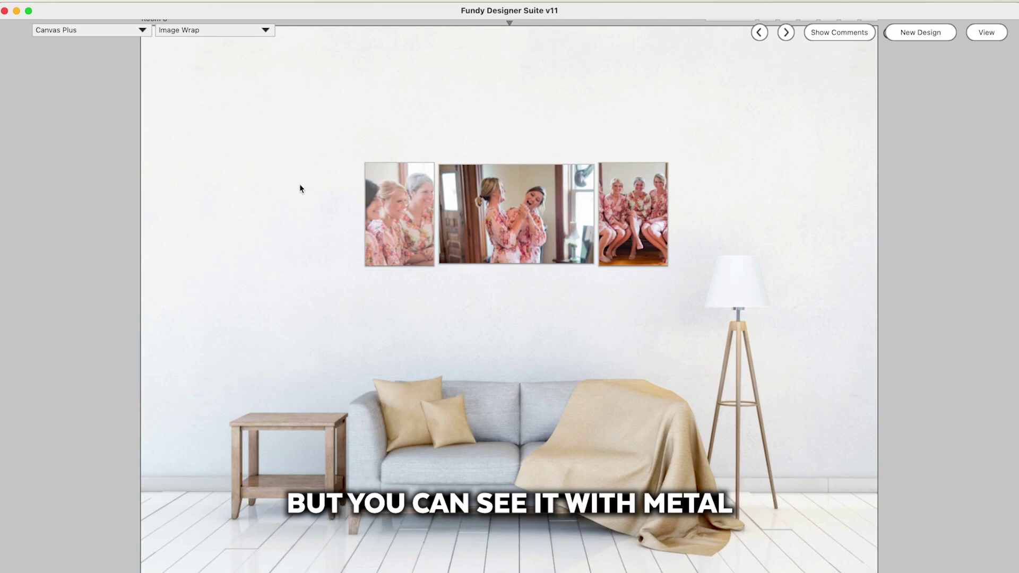
left_click(987, 33)
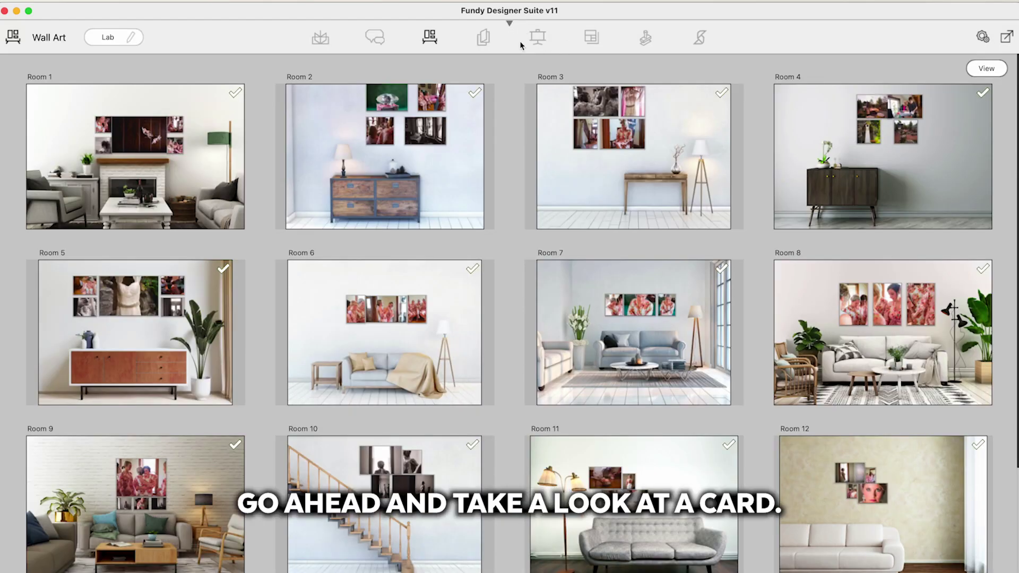
Open the saved card 'Card' and try nudging its floral overlay down, then undo
left_click(485, 40)
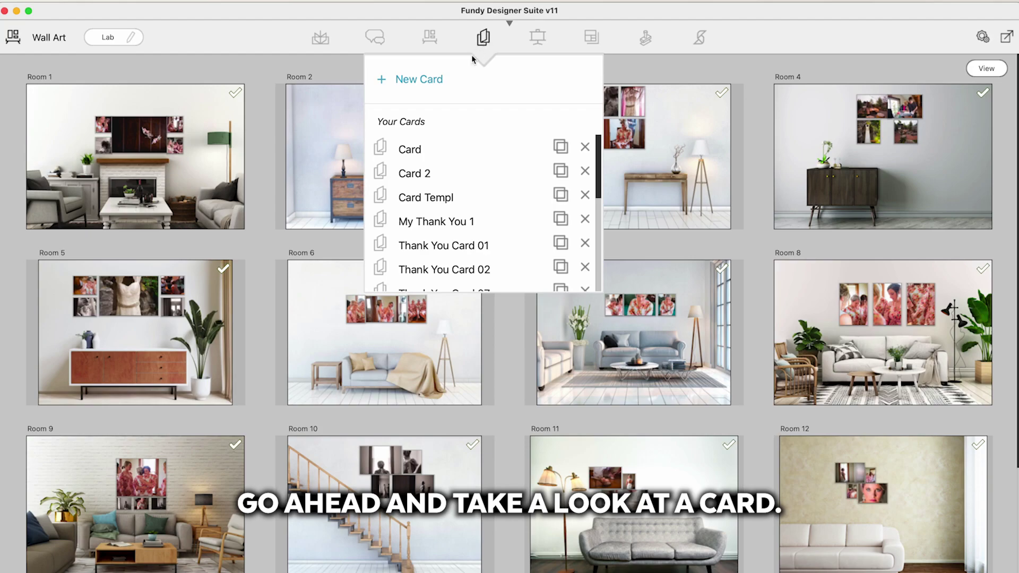
left_click(419, 154)
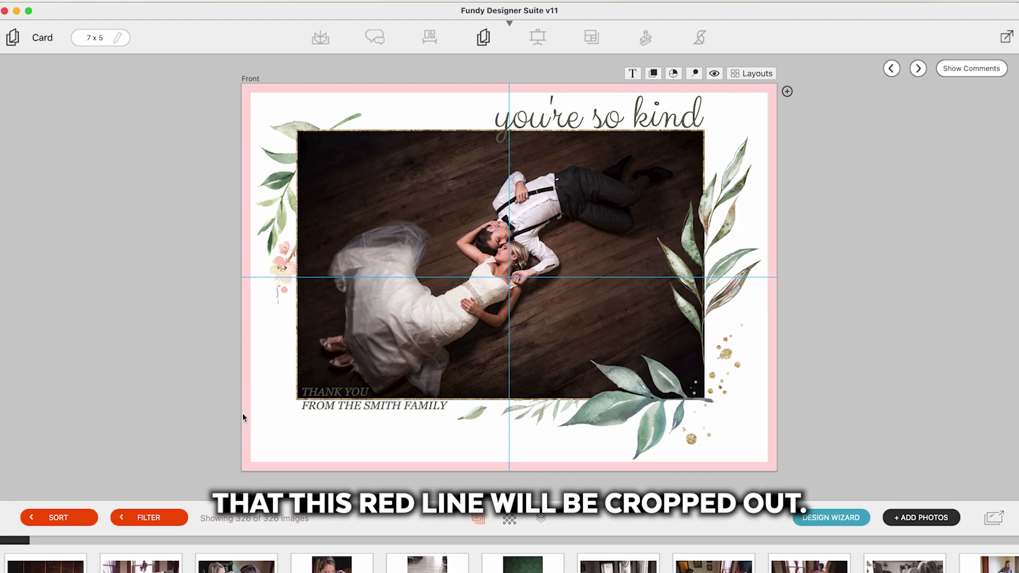
left_click(611, 159)
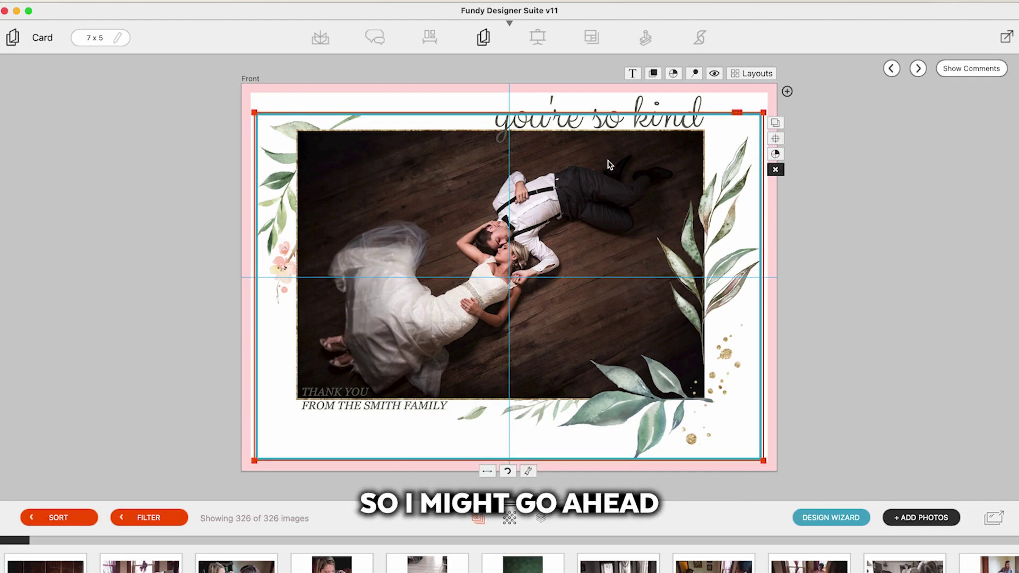
left_click_drag(737, 112, 738, 125)
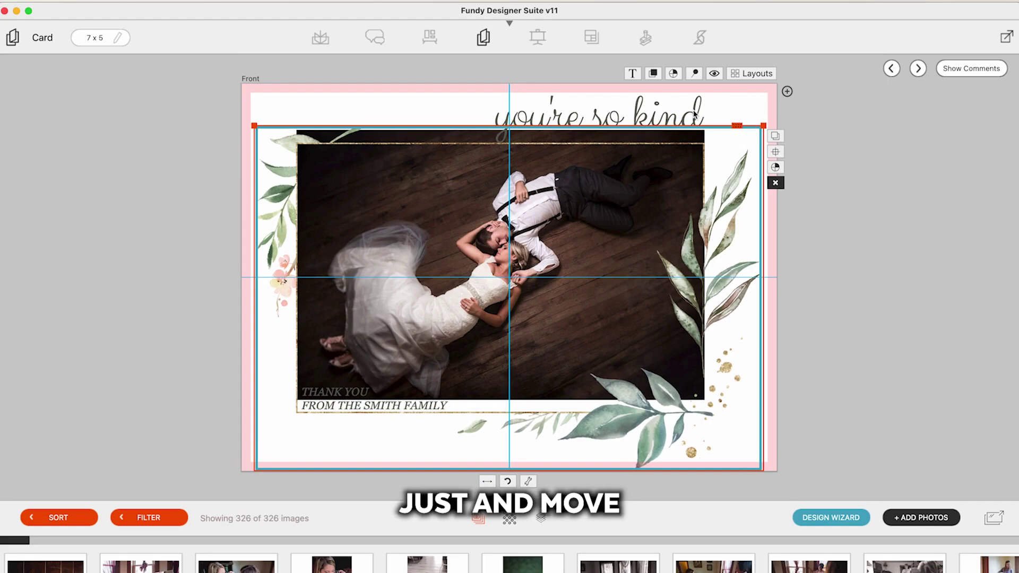
left_click(860, 304)
key("super+z")
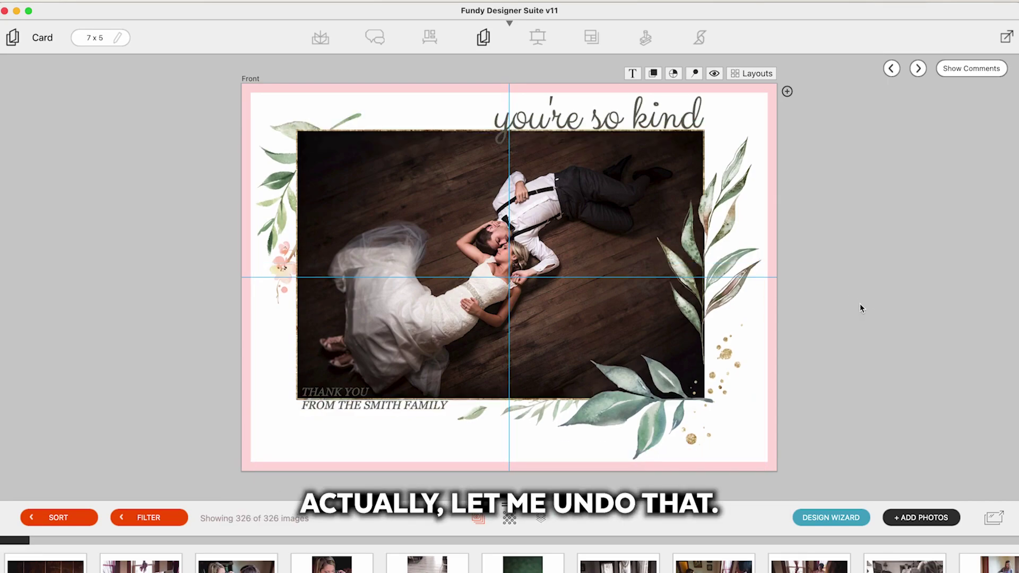
left_click_drag(683, 326, 683, 326)
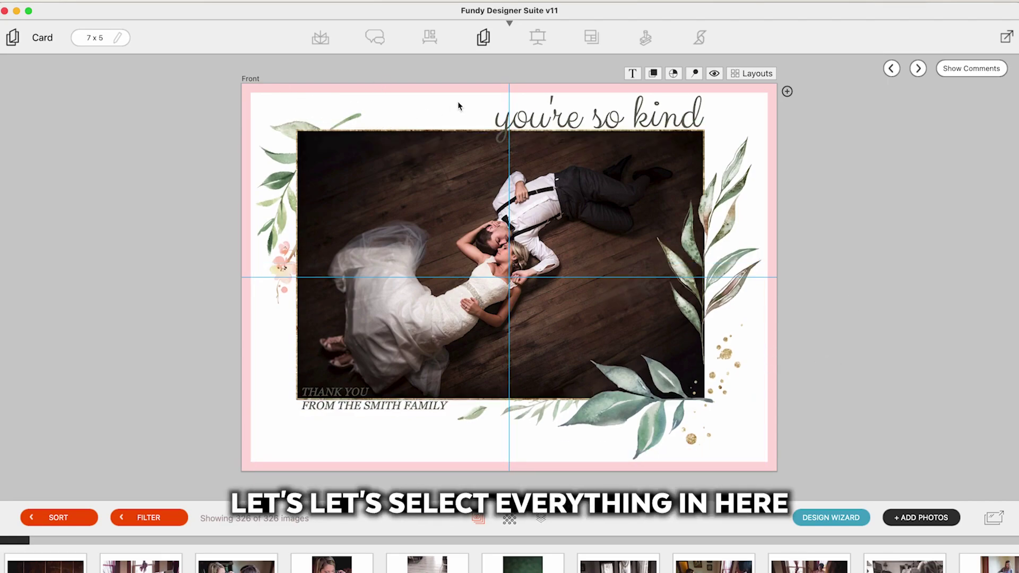
left_click(525, 118)
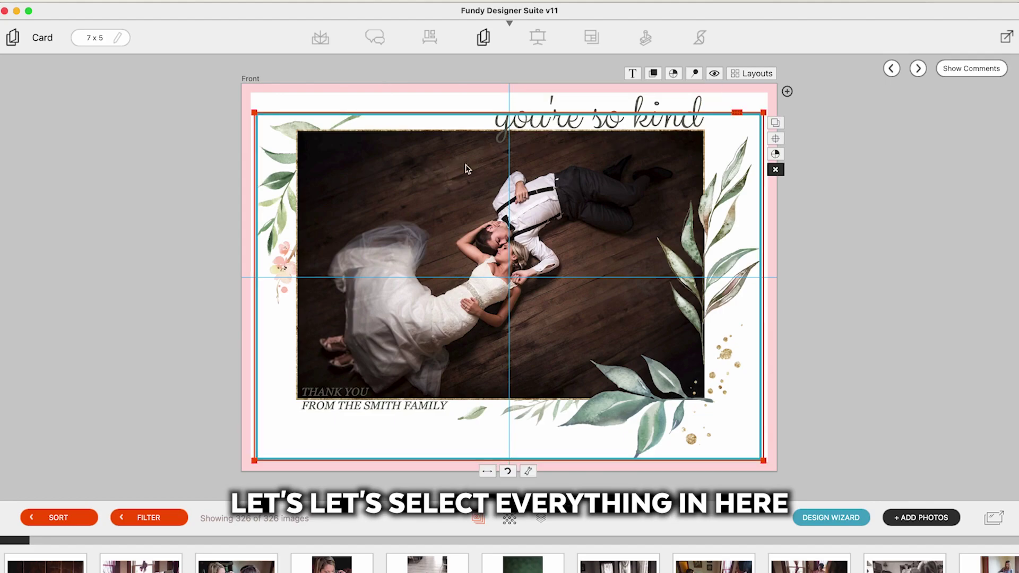
Marquee-select every object on the 7x5 card and move them down together
left_click_drag(413, 101, 758, 326)
left_click_drag(735, 93, 735, 109)
left_click(627, 110)
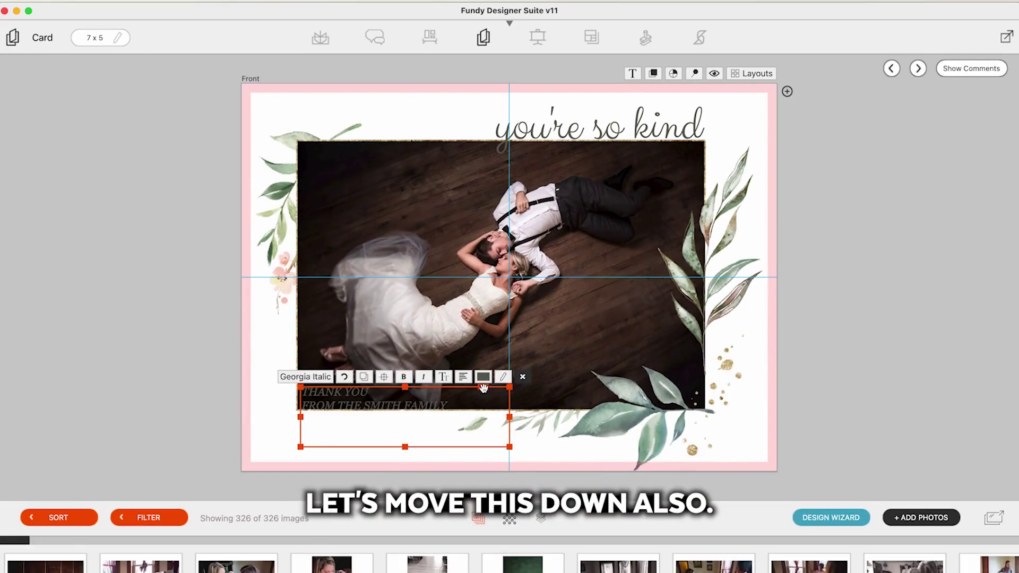
Shorten the thank-you text box and place it below the photo, inside the cut line
left_click_drag(483, 389, 482, 434)
left_click_drag(398, 471, 398, 456)
left_click_drag(478, 407, 478, 416)
left_click(934, 348)
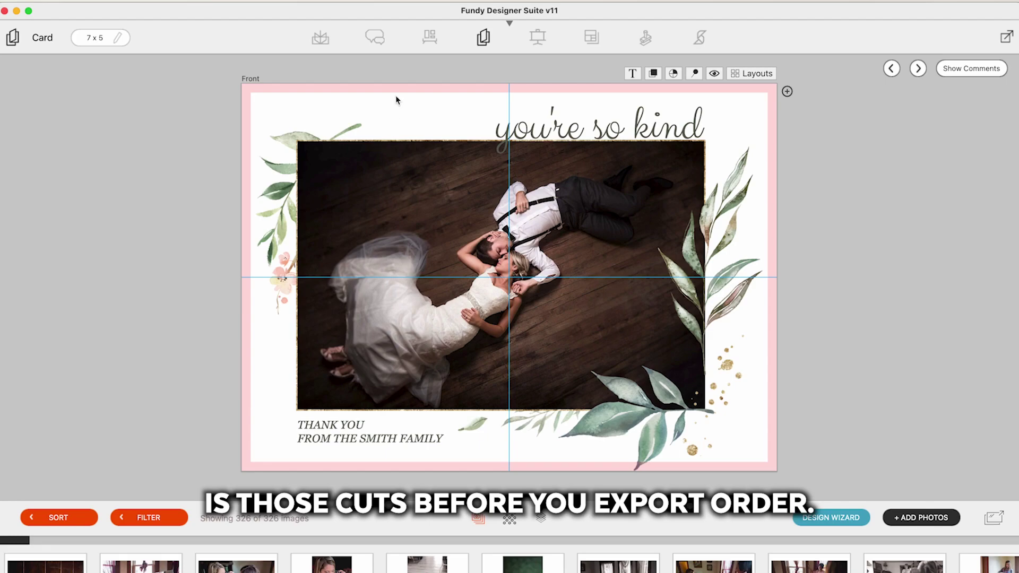
Open the 12x8 album and review its Order Direct From Lab dialog, then close it
left_click(321, 40)
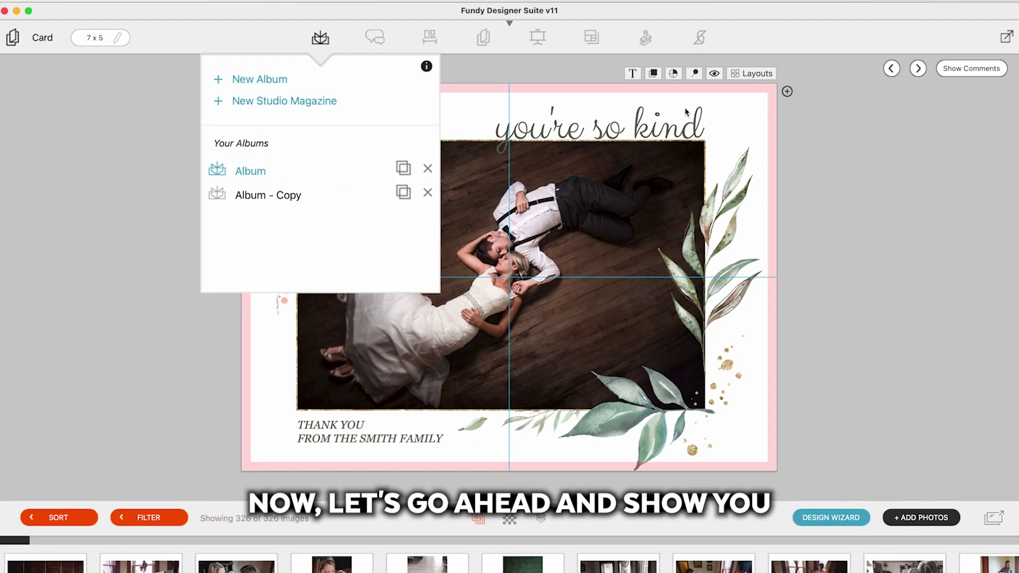
left_click(1007, 37)
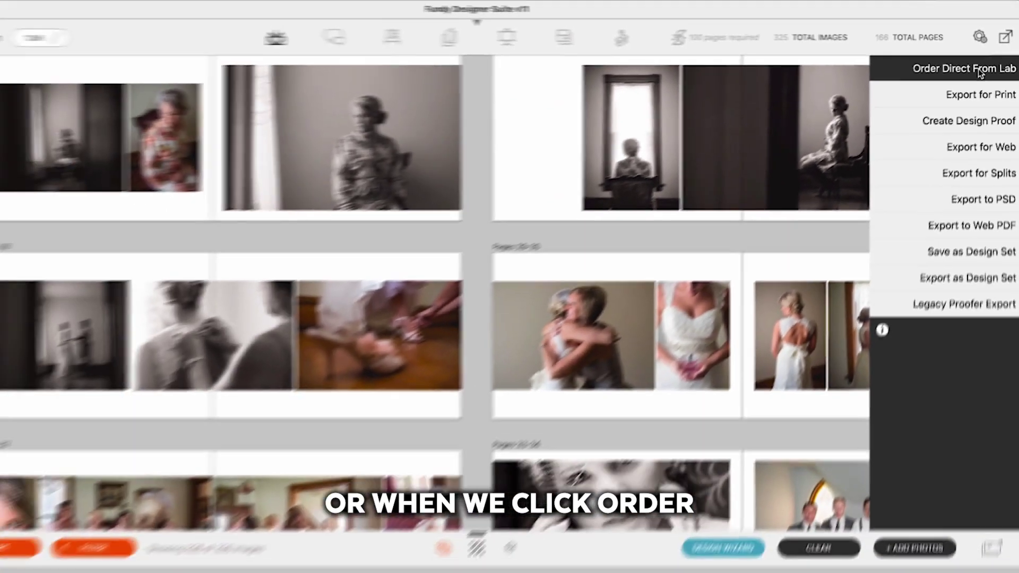
left_click(937, 101)
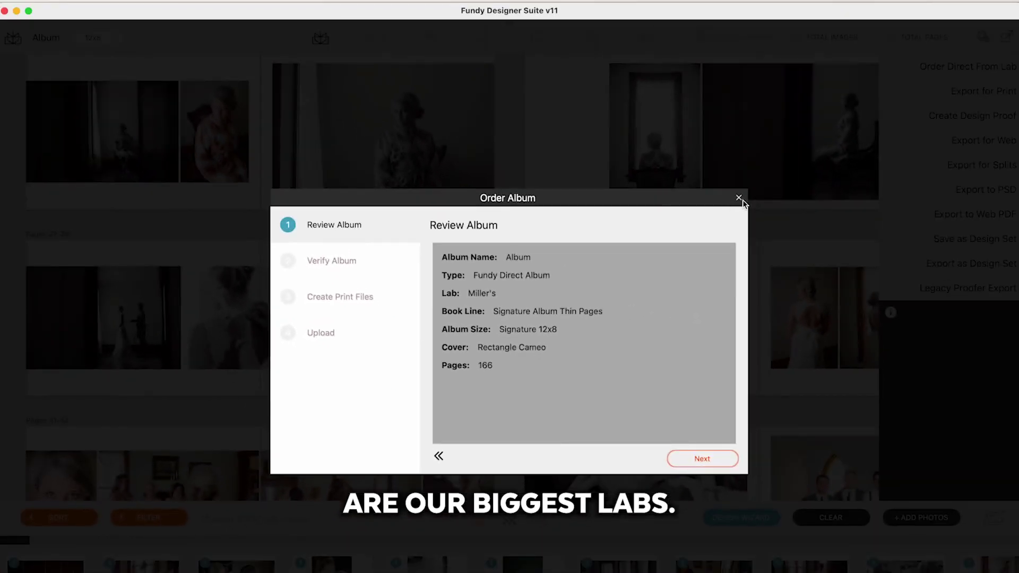
left_click(739, 198)
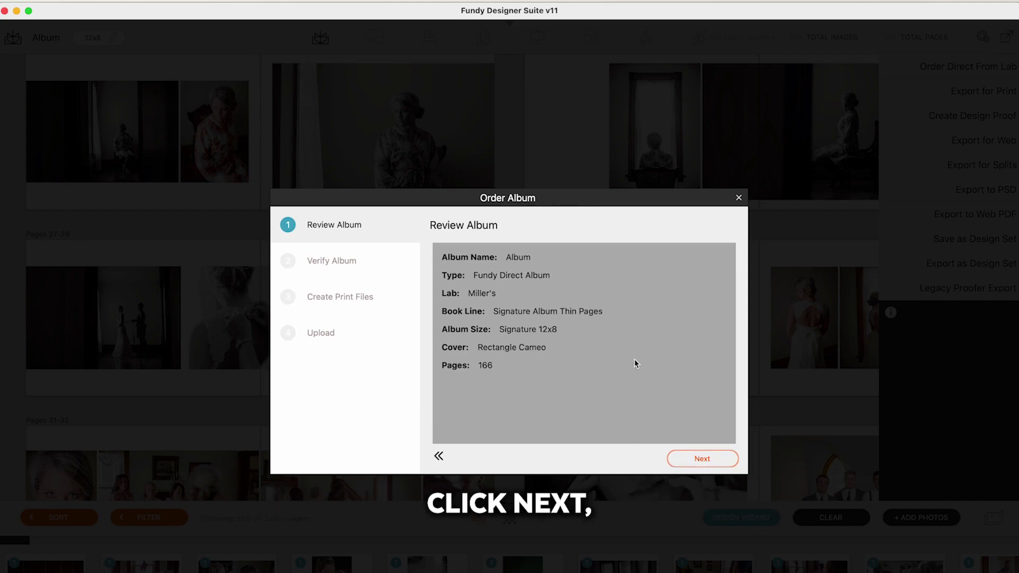
Close the order dialog, open the Direct Orders Upload Manager, and complete a pending order
left_click(738, 197)
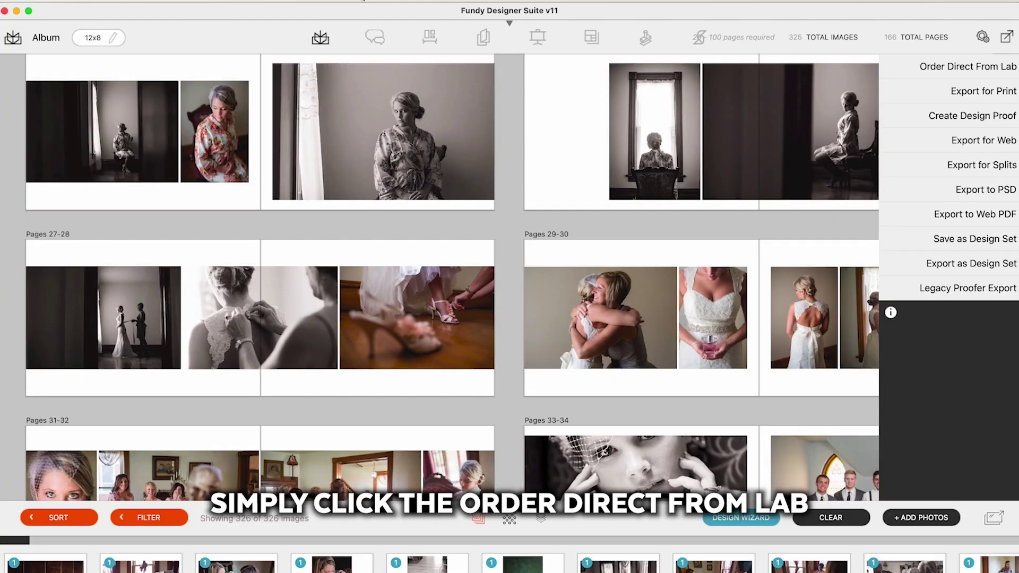
left_click(413, 1)
mouse_move(413, 13)
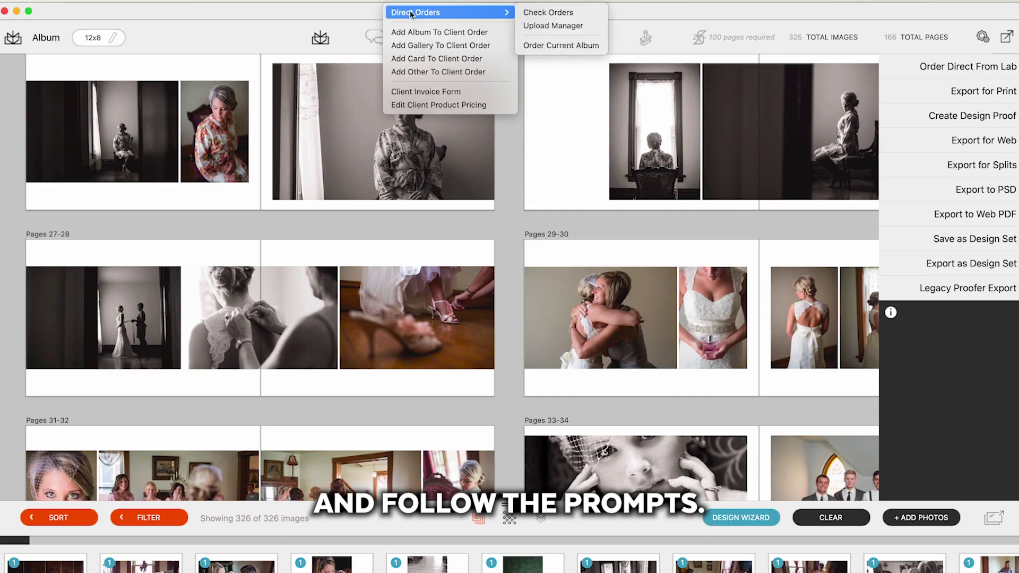
left_click(540, 28)
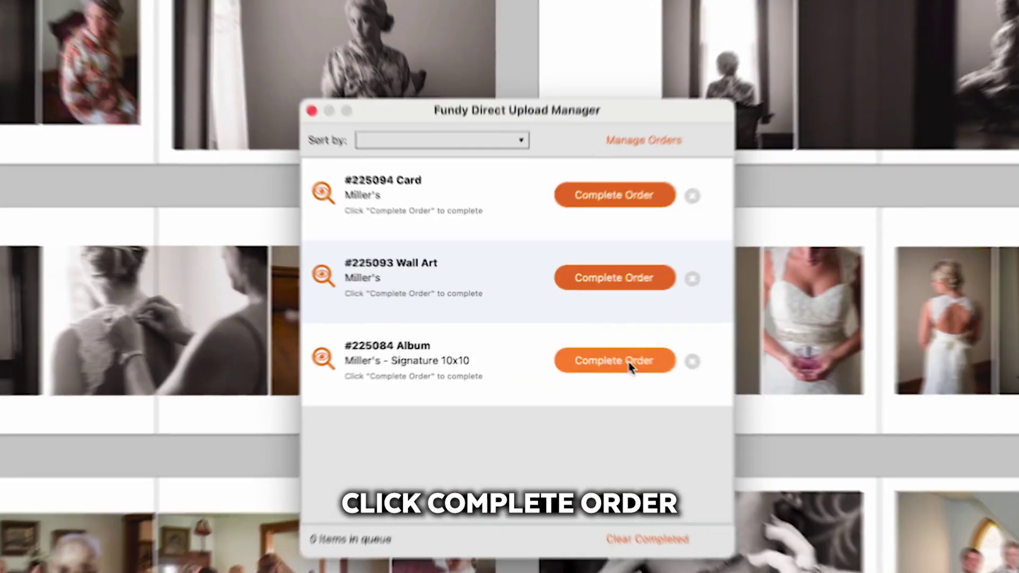
left_click(685, 381)
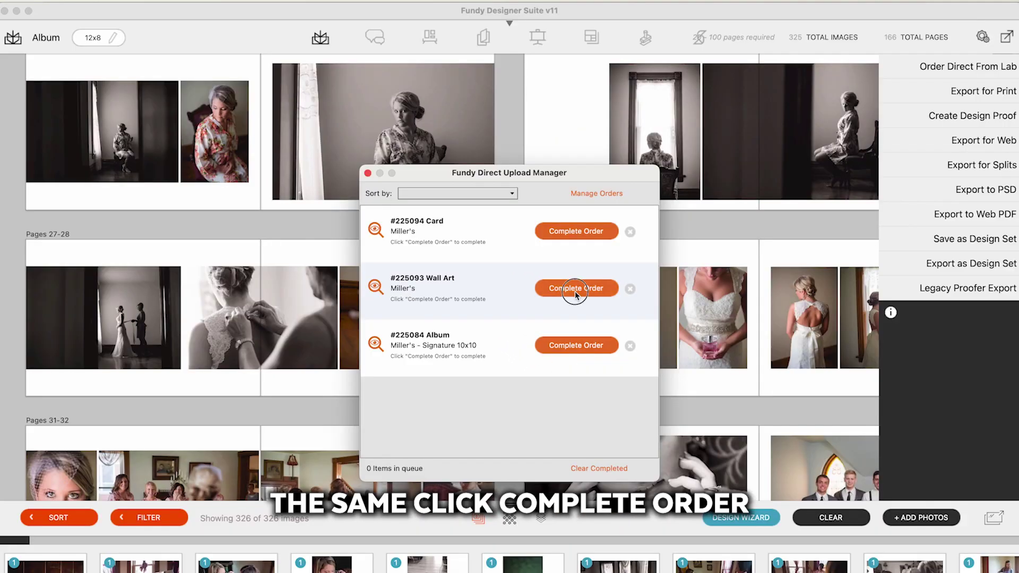
Complete the Wall Art order in the cart, keeping Classic Canvas as the surface style
left_click(655, 275)
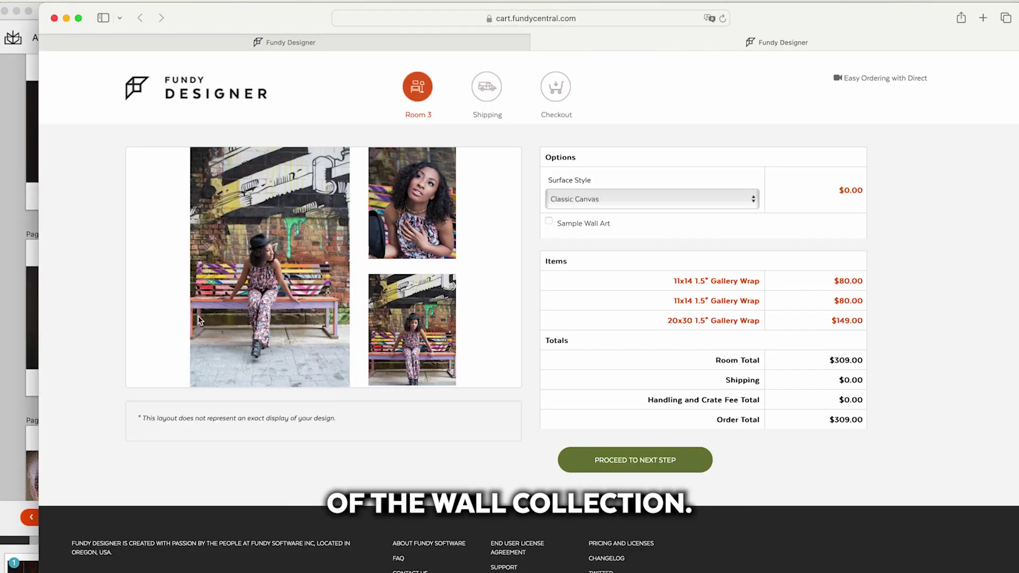
left_click(594, 198)
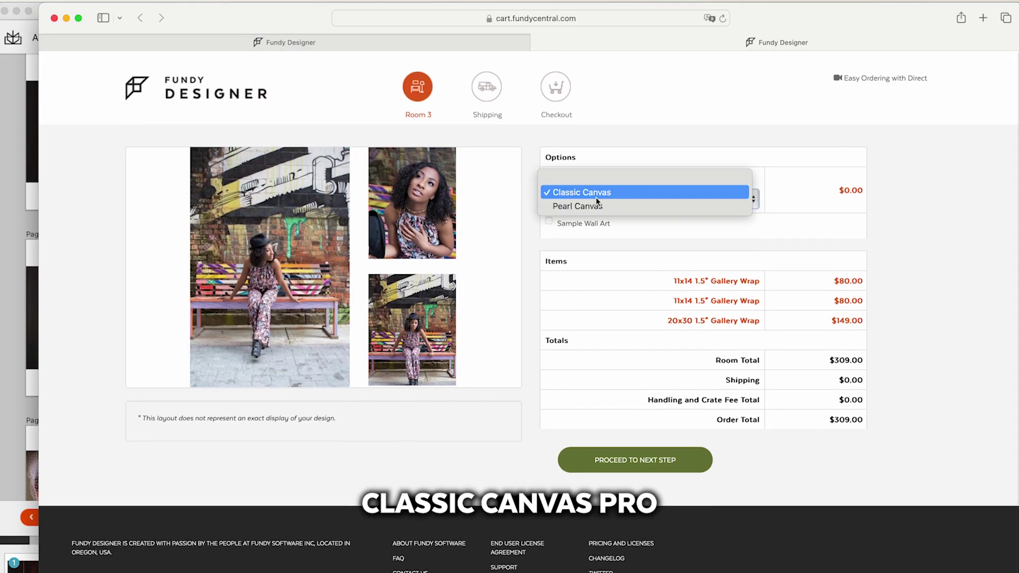
left_click(596, 197)
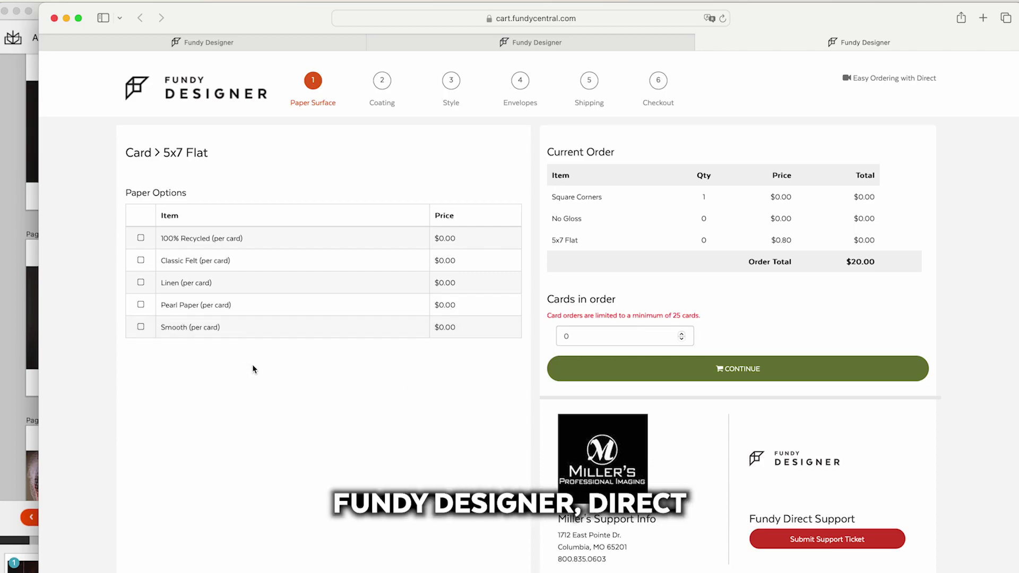
Choose 100% Recycled paper and a quantity of 50 cards, then continue
left_click(141, 238)
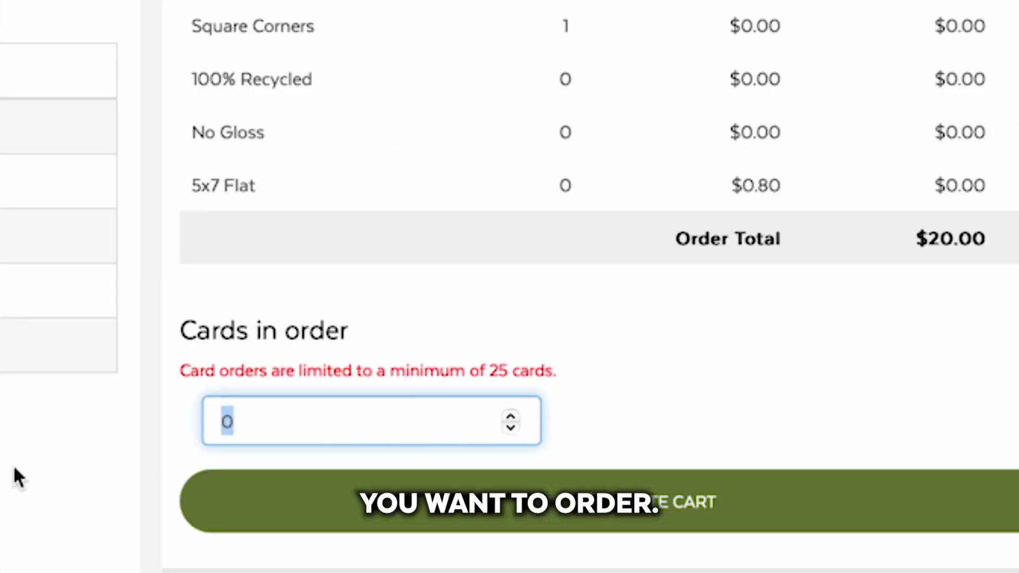
type("50")
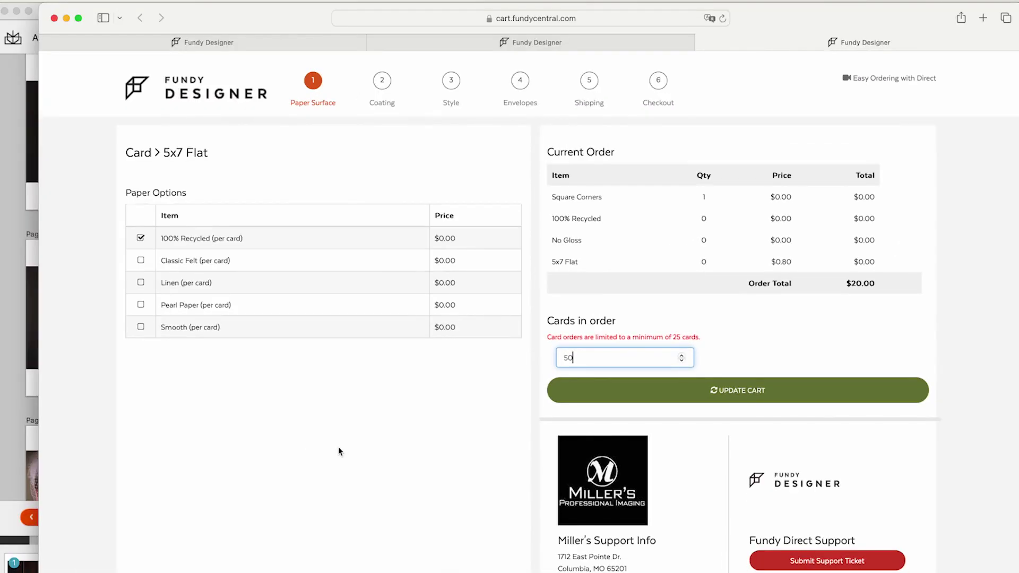
key("Return")
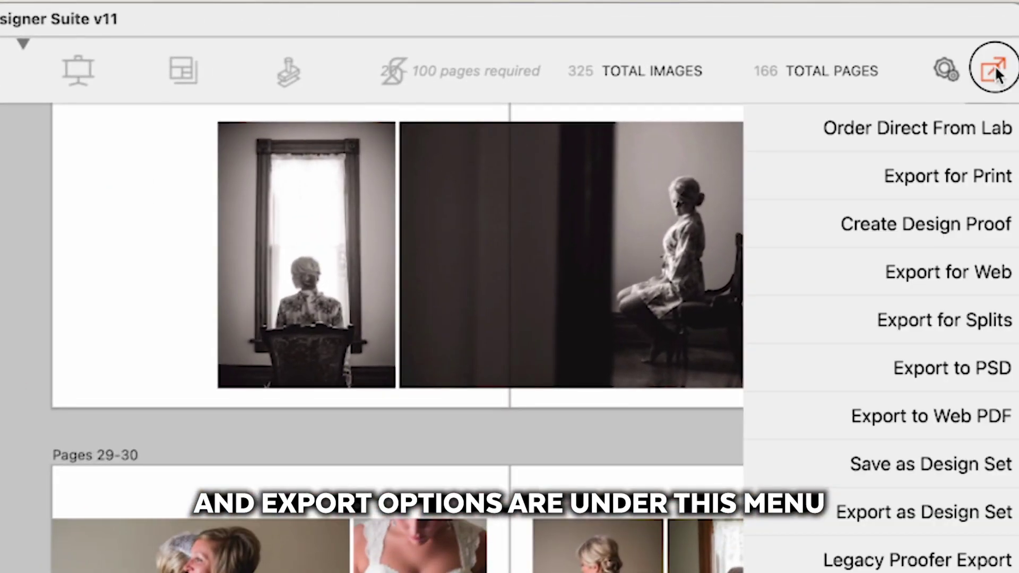
Toggle the export options panel in Fundy Designer
left_click(1008, 37)
left_click(993, 72)
left_click(992, 71)
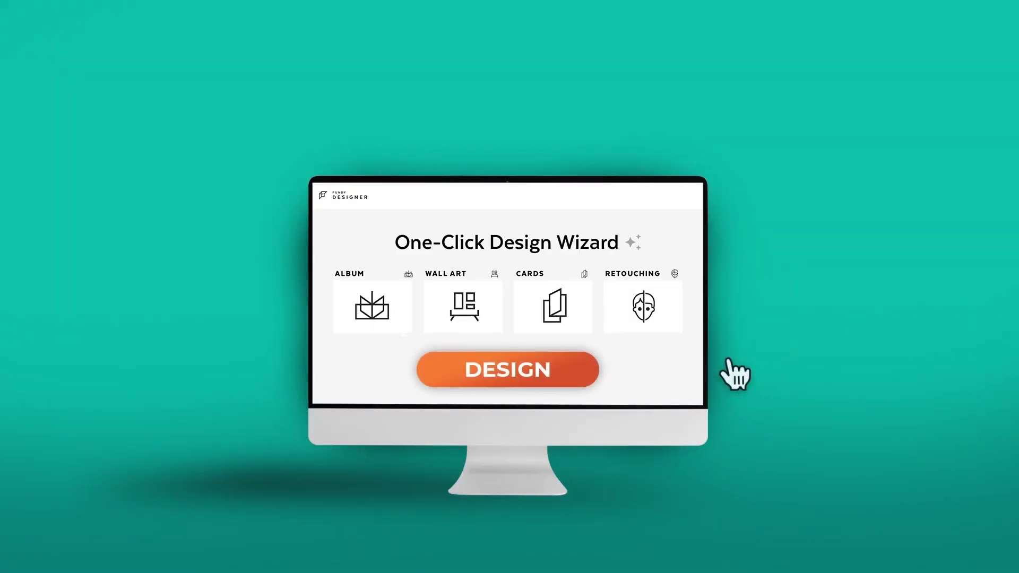